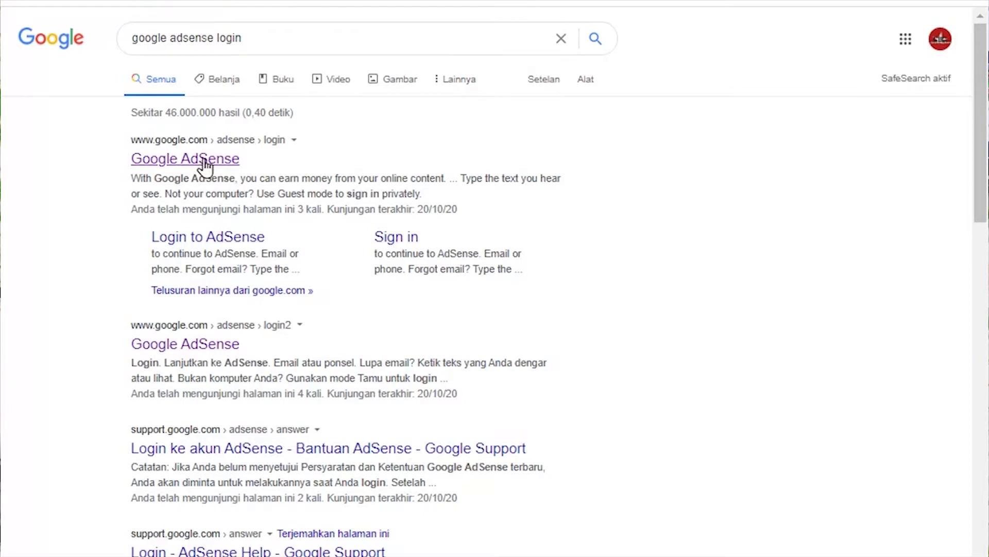
Step: Sign in to Google AdSense and go to the Pembayaran page to resolve the suspended payment
left_click(205, 160)
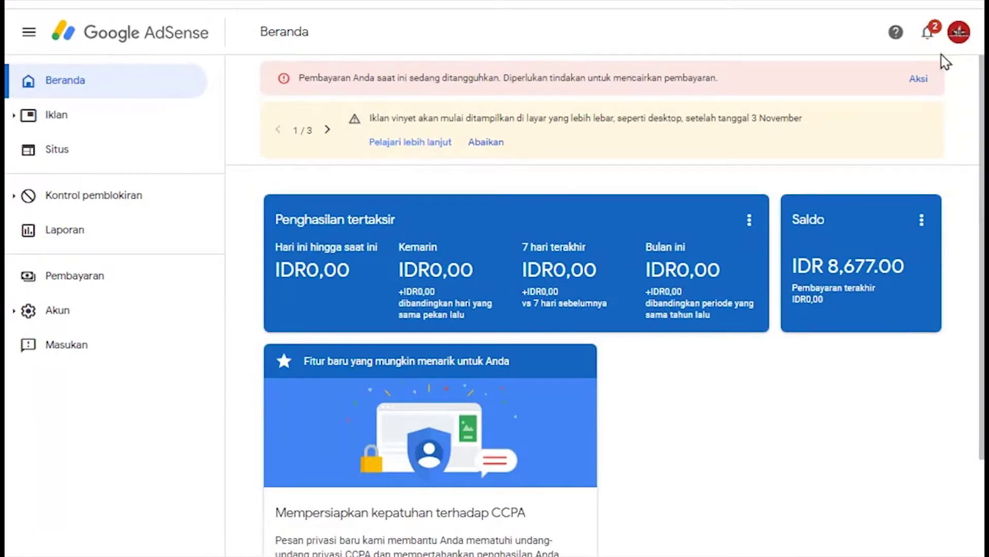
left_click(949, 91)
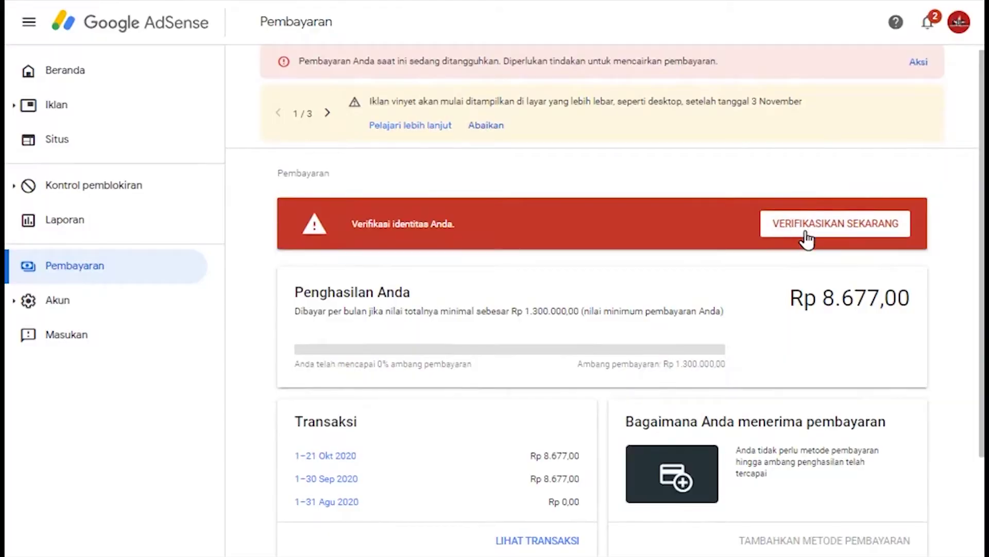
Step: Start identity verification and replace the Nama field with the account holder's full legal name
left_click(832, 263)
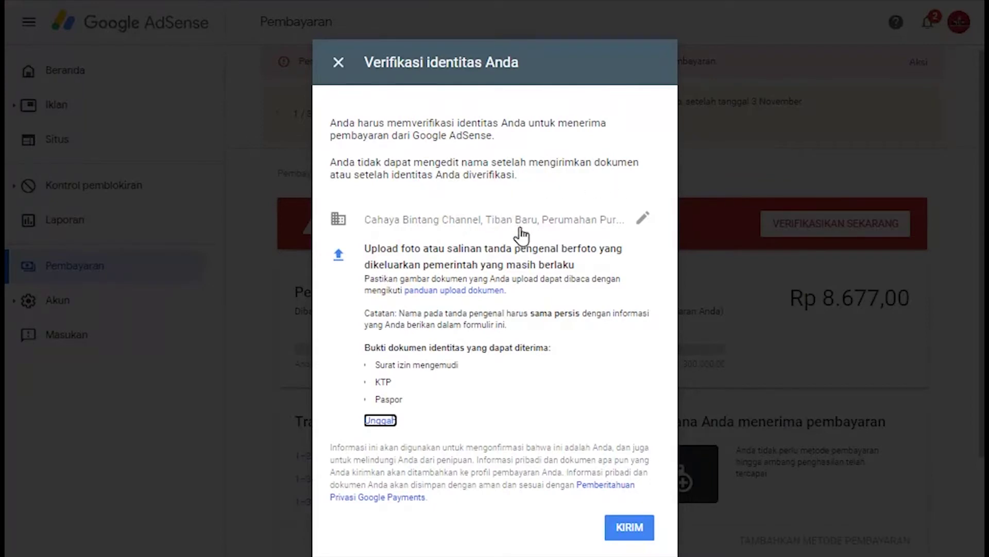
left_click(643, 223)
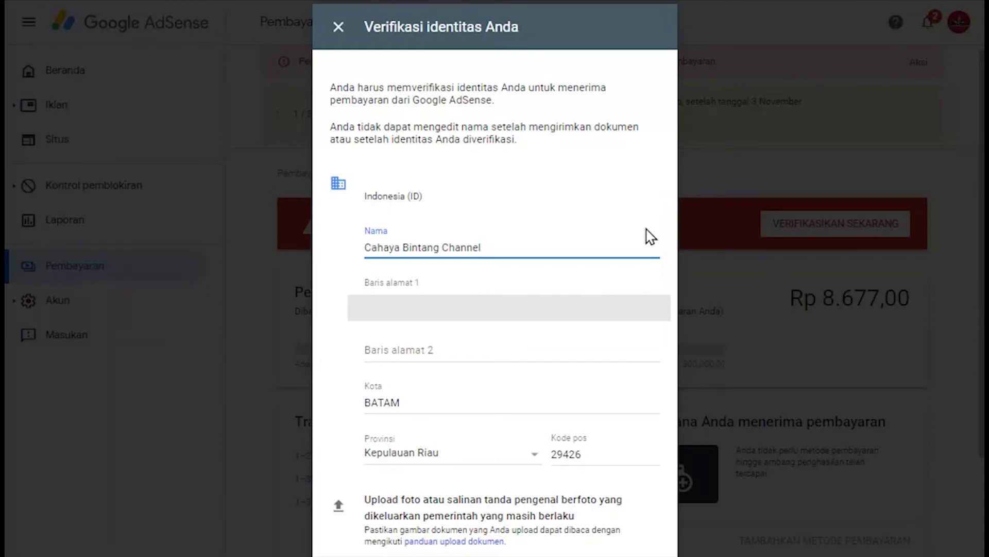
key("BackSpace")
key("BackSpace")
key("BackSpace")
key("BackSpace")
key("BackSpace")
key("BackSpace")
key("BackSpace")
key("BackSpace")
key("BackSpace")
key("BackSpace")
key("BackSpace")
key("BackSpace")
key("BackSpace")
key("BackSpace")
key("BackSpace")
key("BackSpace")
key("BackSpace")
key("BackSpace")
key("BackSpace")
key("BackSpace")
key("BackSpace")
key("BackSpace")
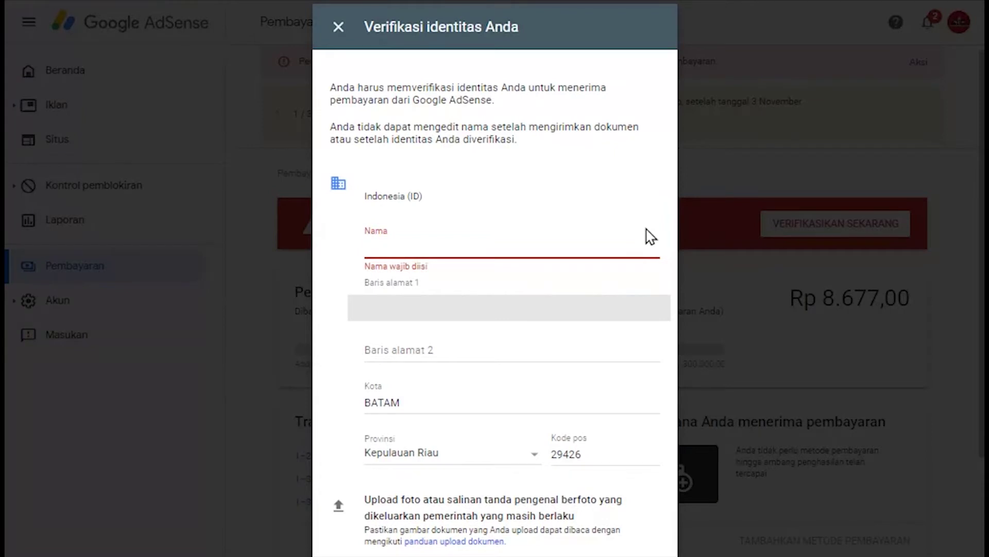
type("Hermanto")
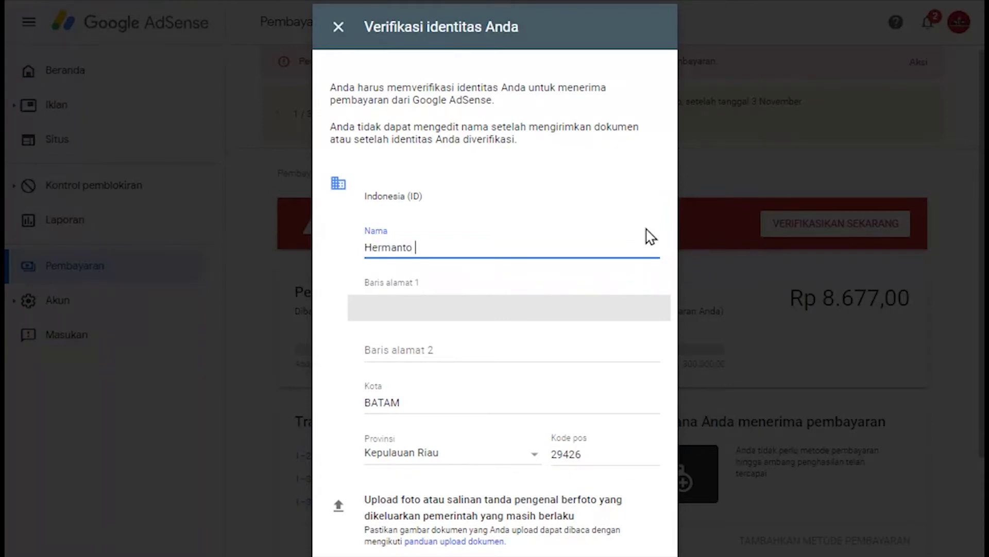
type(" S")
key("BackSpace")
key("BackSpace")
key("BackSpace")
key("BackSpace")
key("BackSpace")
key("BackSpace")
key("BackSpace")
key("BackSpace")
key("BackSpace")
key("BackSpace")
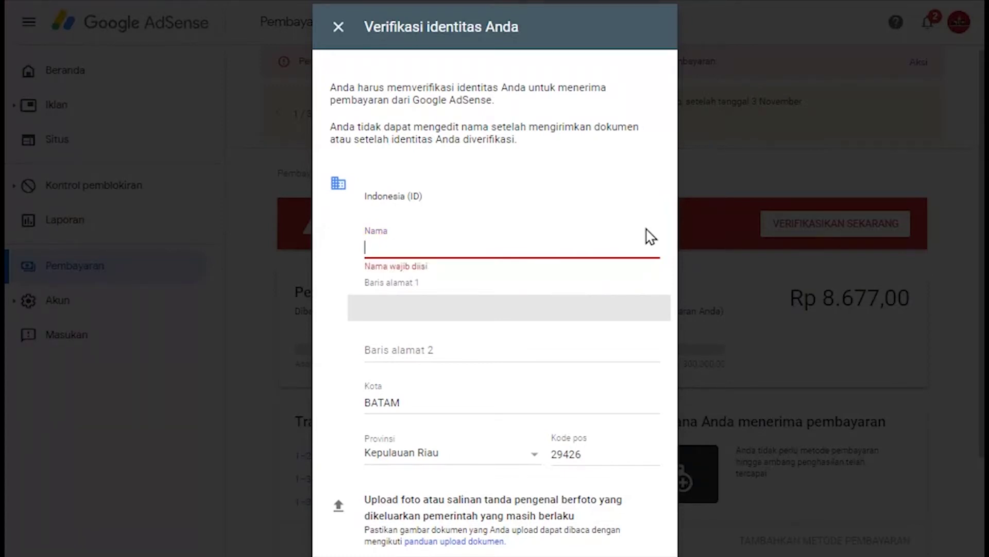
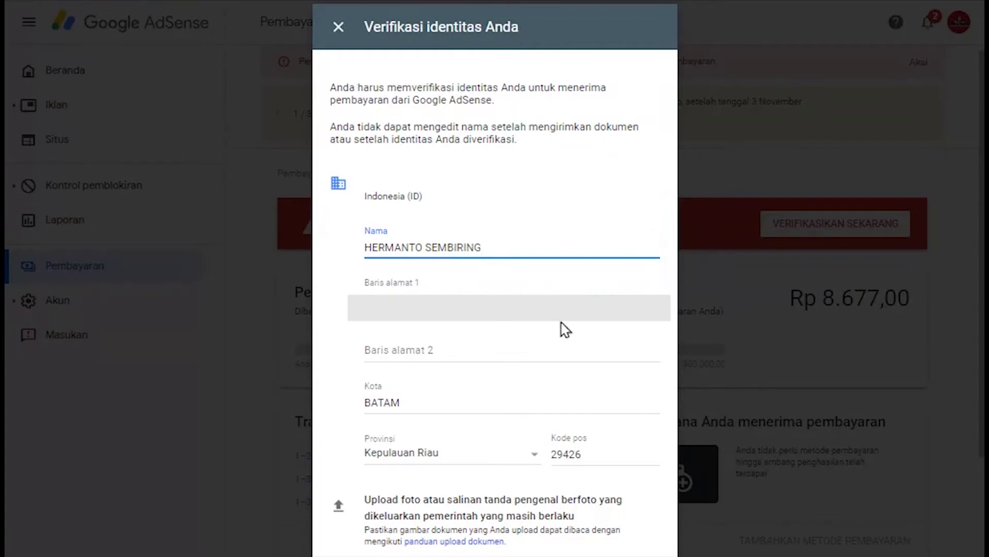
Step: Fill in Baris alamat 1 and bring up the Desktop file picker for the ID photo
left_click(505, 292)
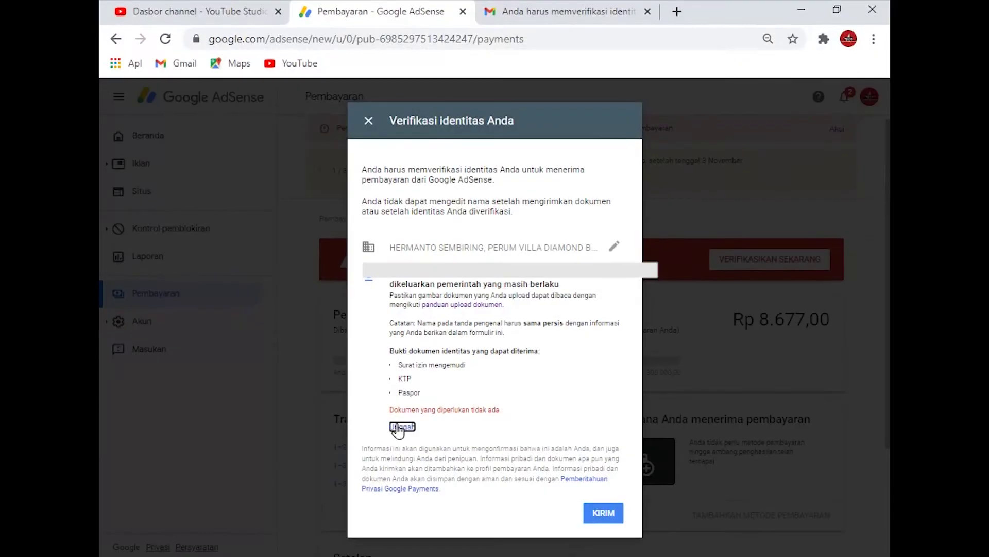
left_click(402, 427)
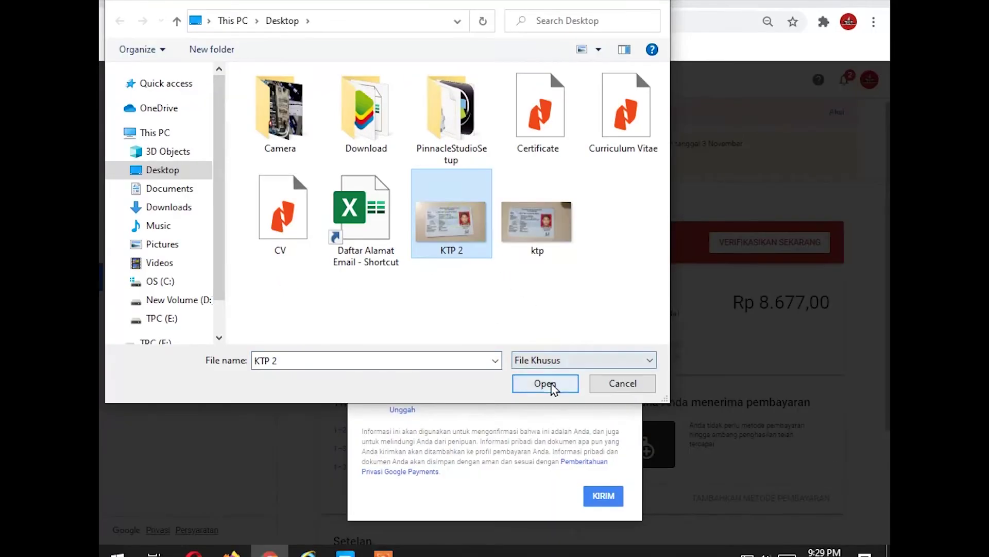
Step: Upload KTP 2.jpg, submit, then swap the flagged photo for KTP 3.jpg
left_click(562, 441)
left_click(600, 505)
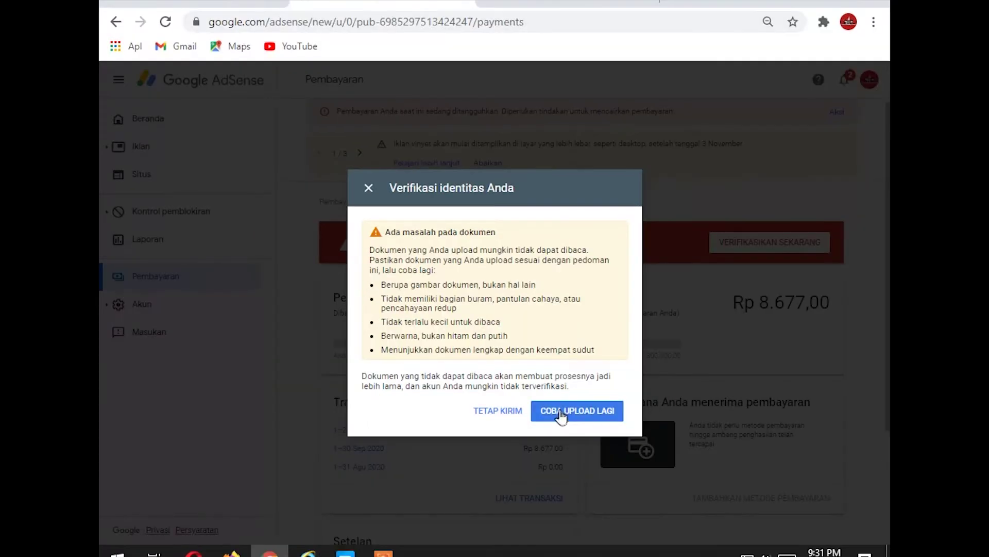
left_click(572, 412)
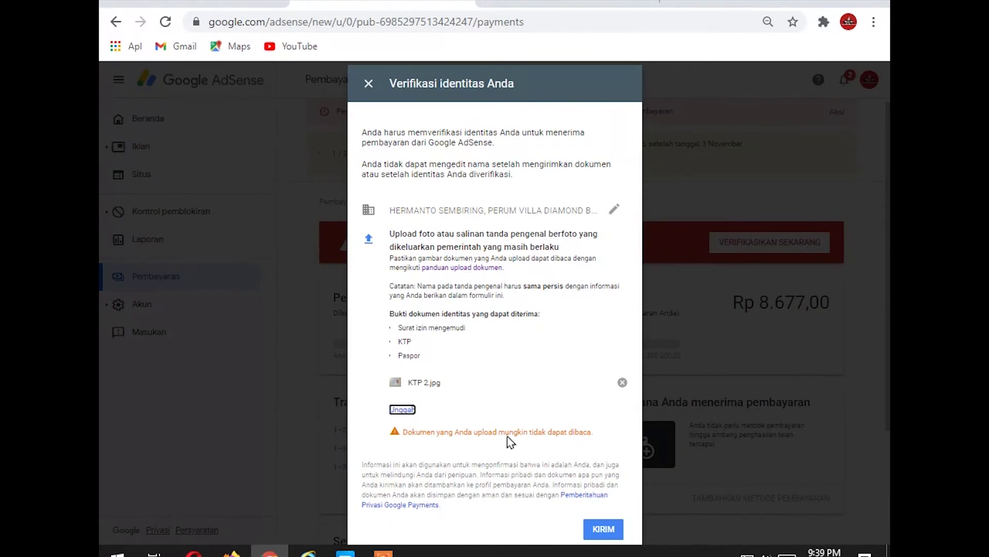
left_click(401, 409)
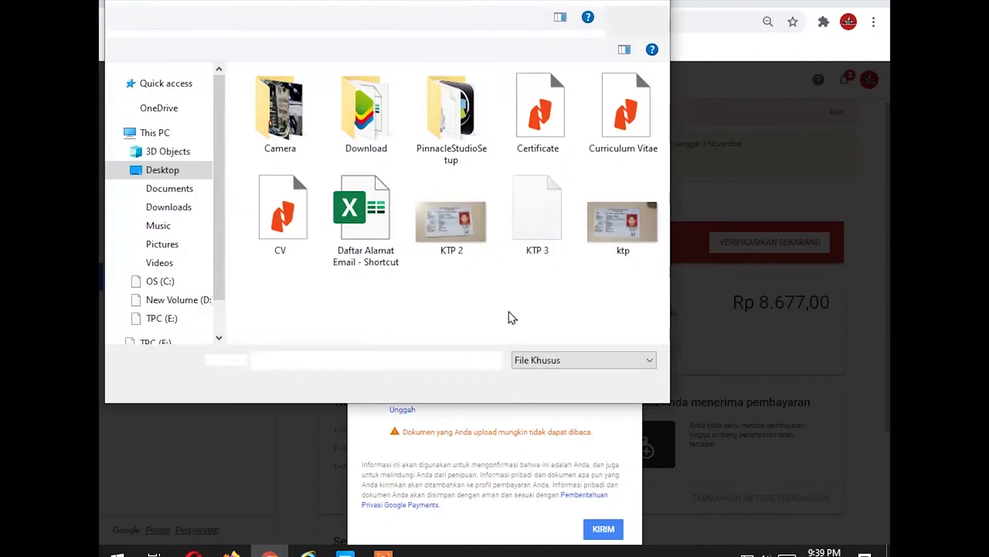
left_click(539, 221)
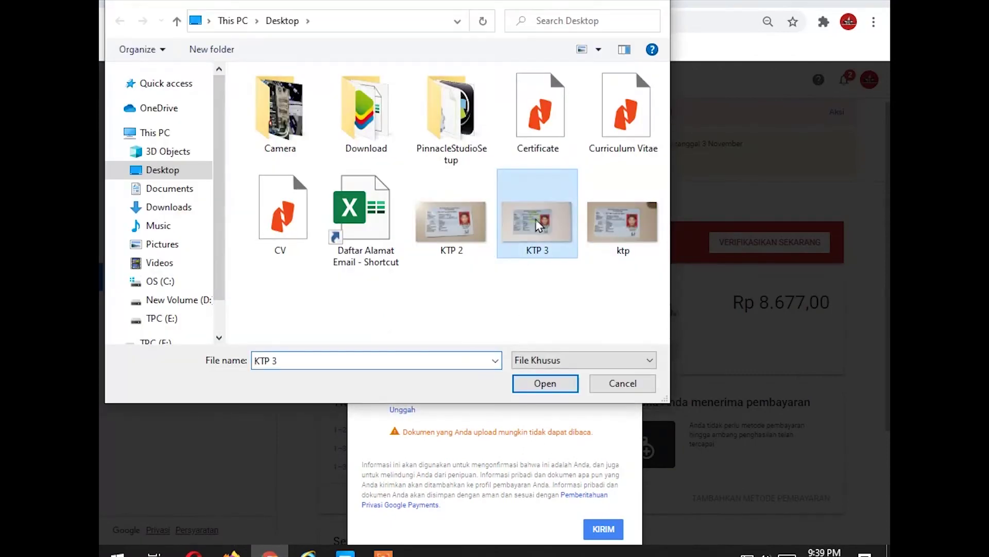
left_click(548, 385)
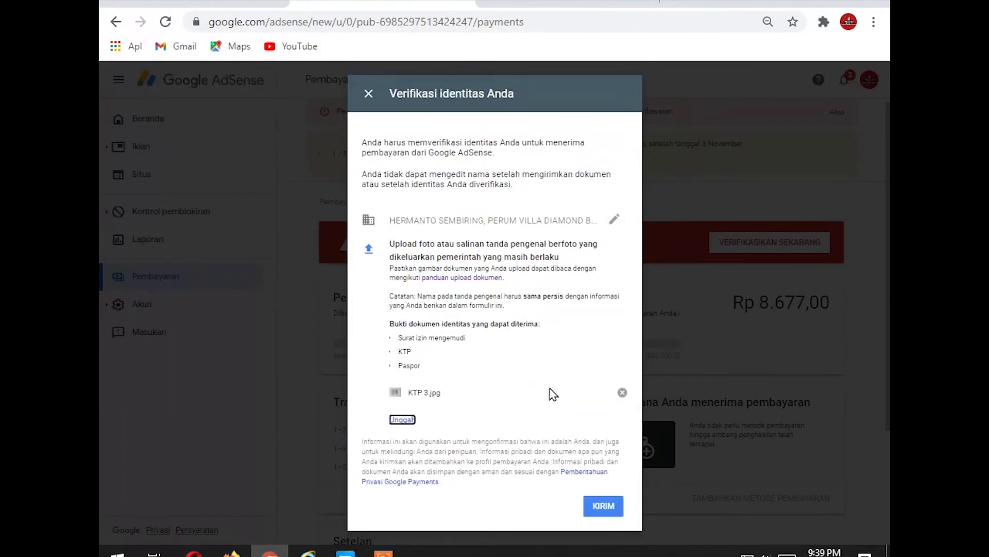
Step: Submit the verification form with KTP 3.jpg attached
left_click(602, 506)
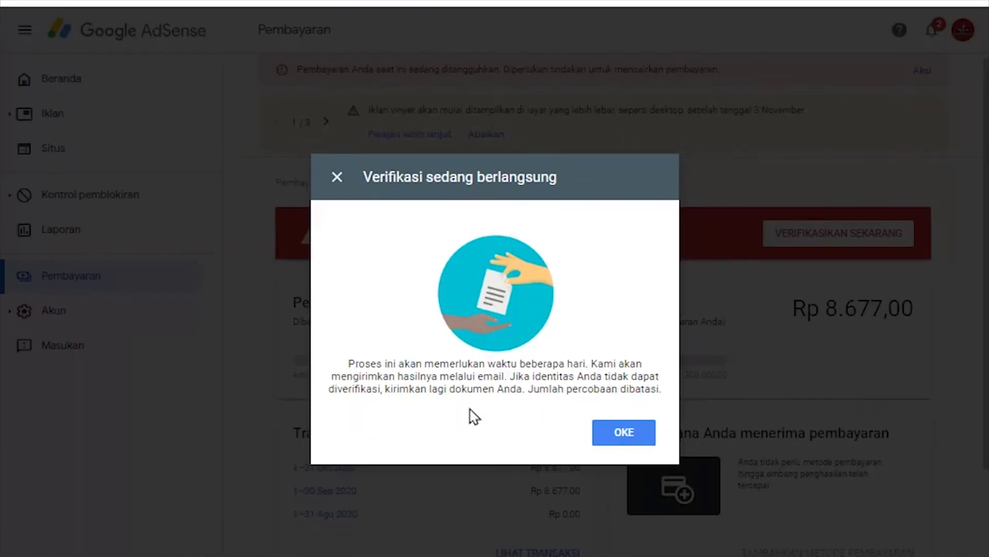
Step: Dismiss the in-progress notice and read the 'Verifikasi identitas berhasil' email in Gmail
left_click(630, 438)
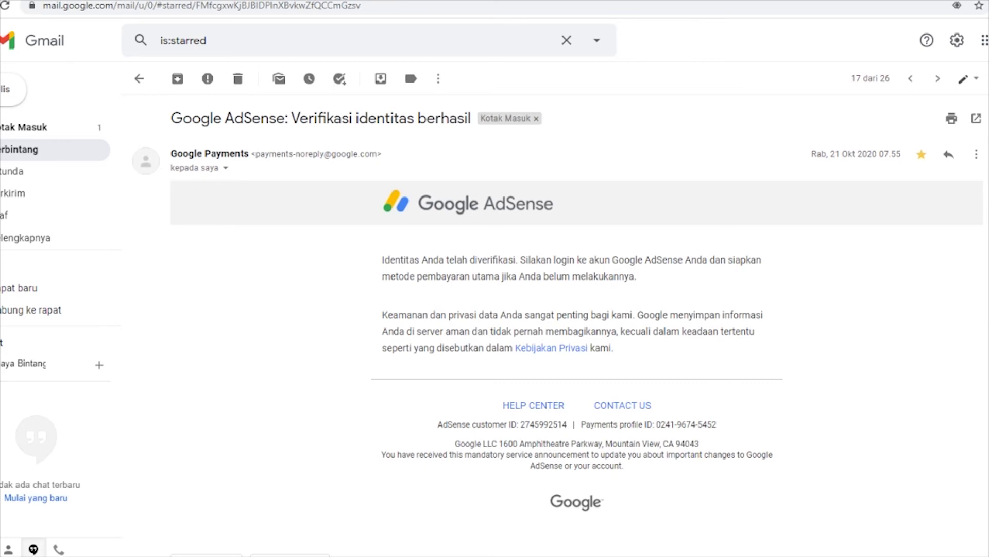
scroll(558, 324, "down", 1)
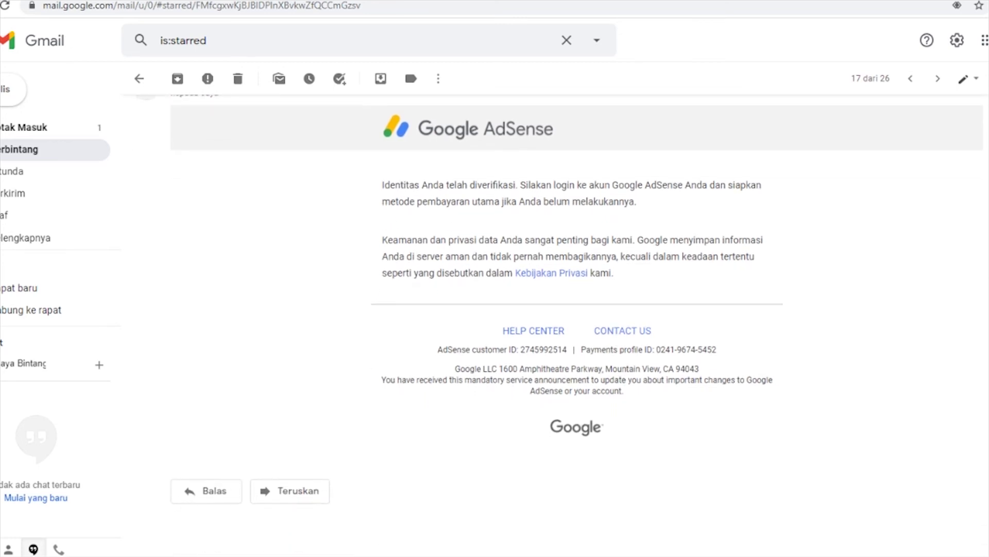
scroll(558, 324, "up", 1)
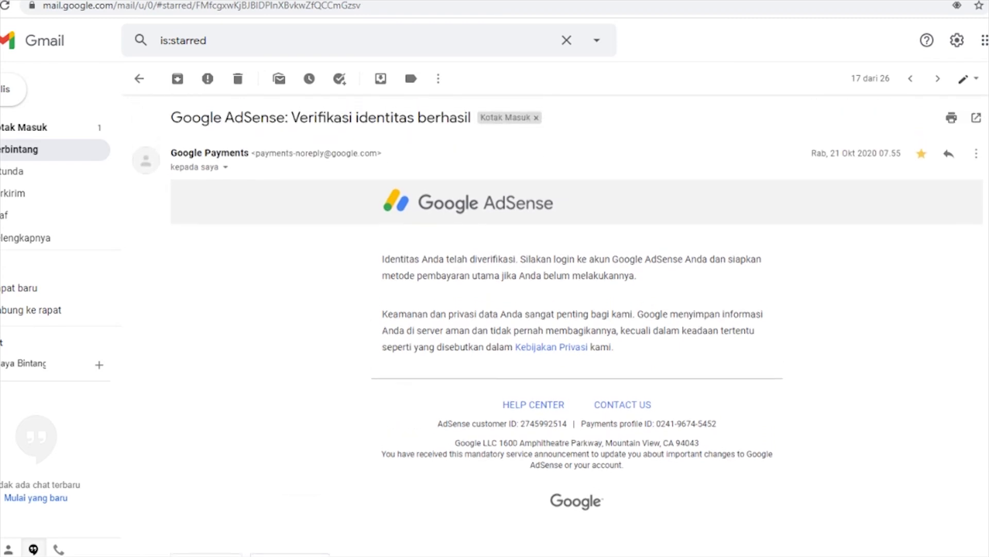